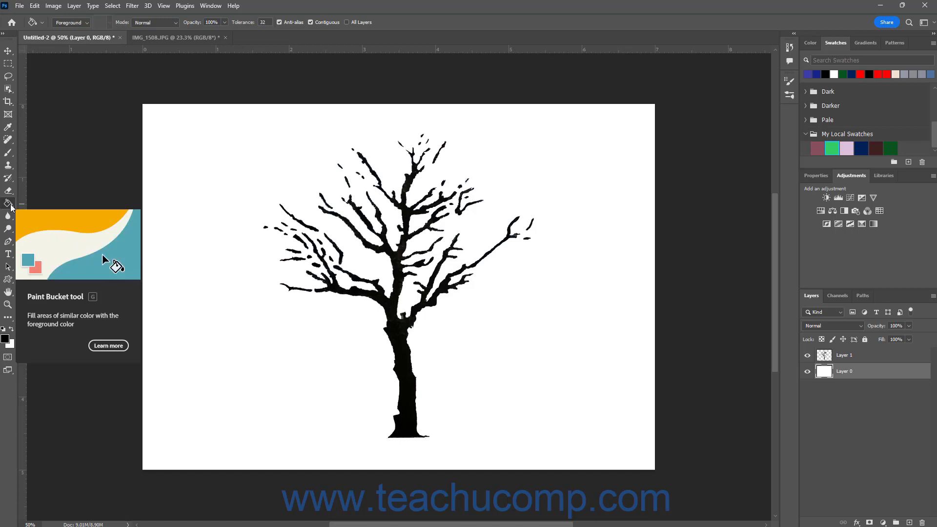
- Fill the white background on Layer 0 using the Paint Bucket tool's Fill with Bubbles Pattern preset
{"action": "right_click", "coordinate": [11, 207]}
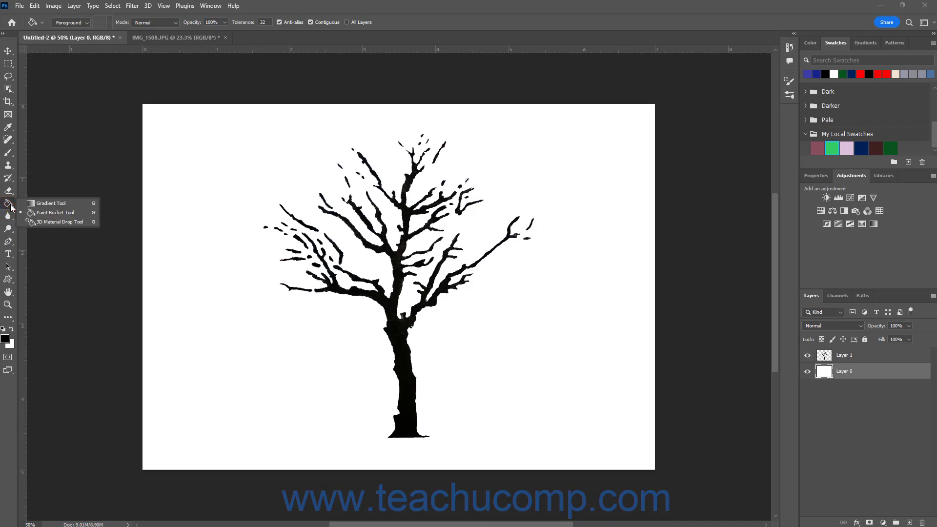
{"action": "left_click", "coordinate": [40, 213]}
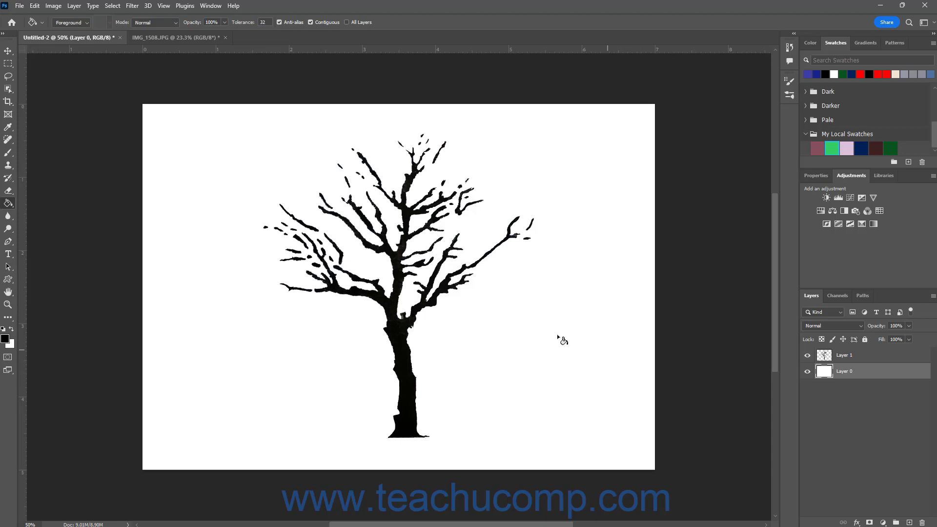
{"action": "left_click", "coordinate": [43, 25]}
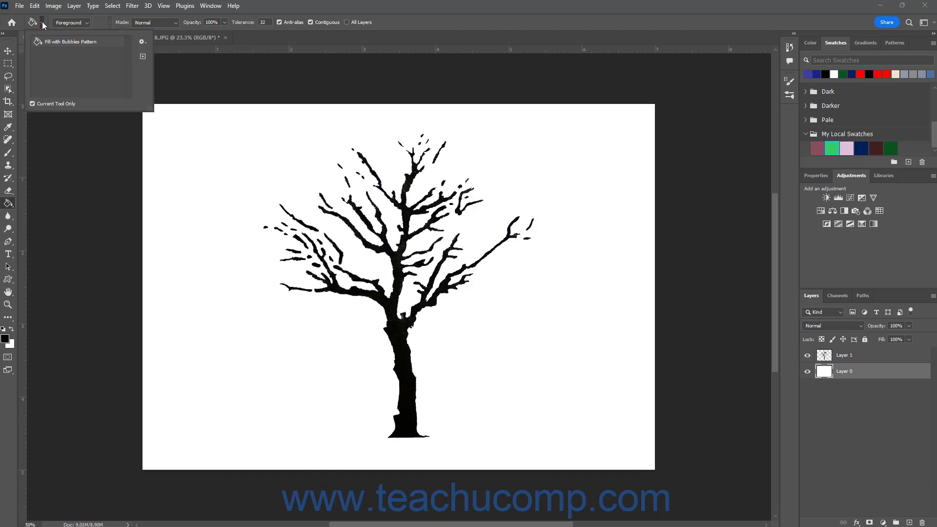
{"action": "left_click", "coordinate": [55, 44]}
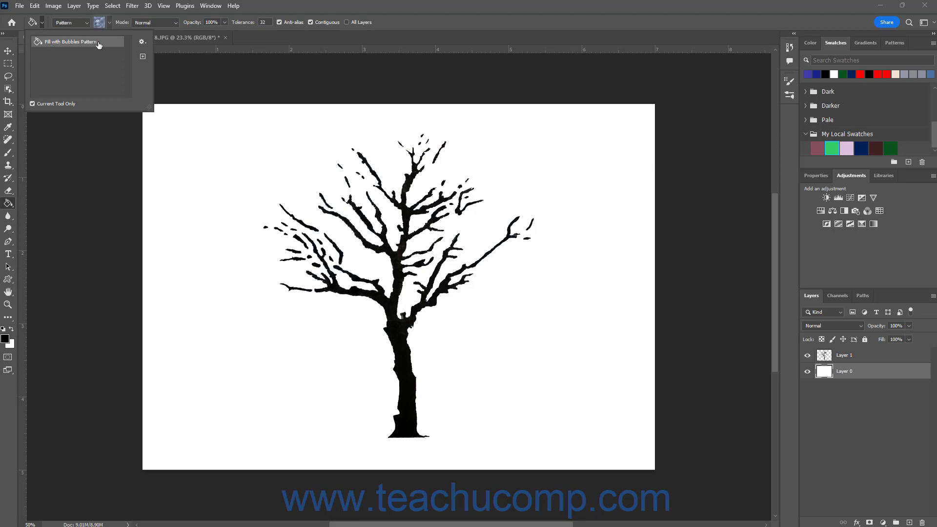
{"action": "left_click", "coordinate": [226, 160]}
{"action": "left_click", "coordinate": [227, 160]}
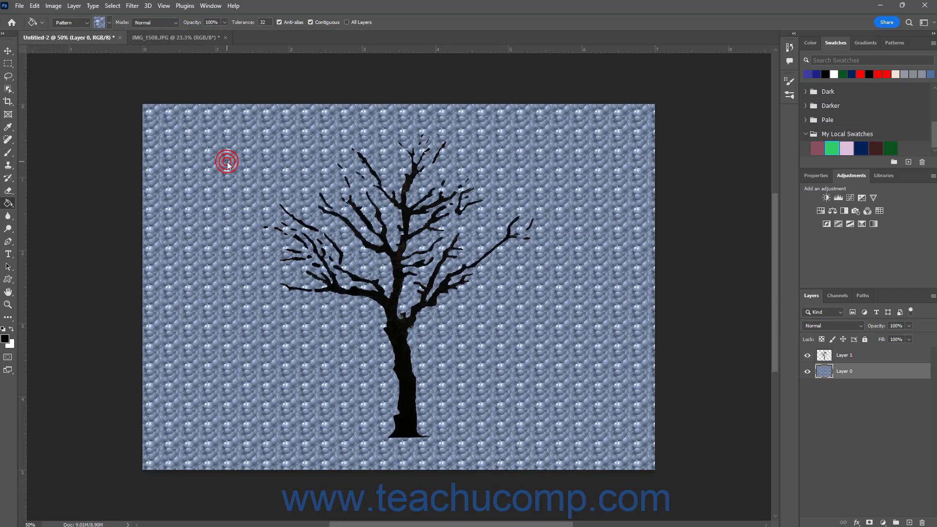
- Undo the bubbles pattern fill and reset the Paint Bucket tool to its default settings
{"action": "left_click", "coordinate": [34, 6]}
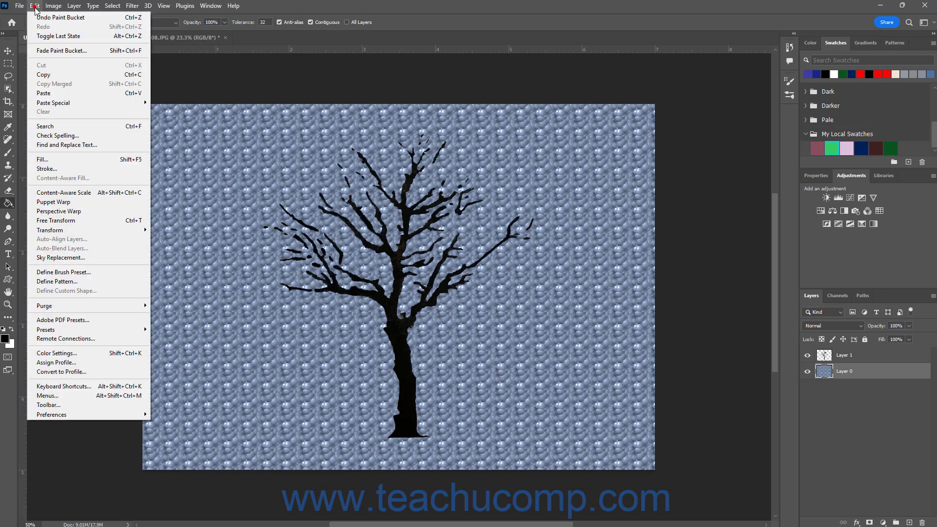
{"action": "left_click", "coordinate": [42, 22]}
{"action": "right_click", "coordinate": [42, 22]}
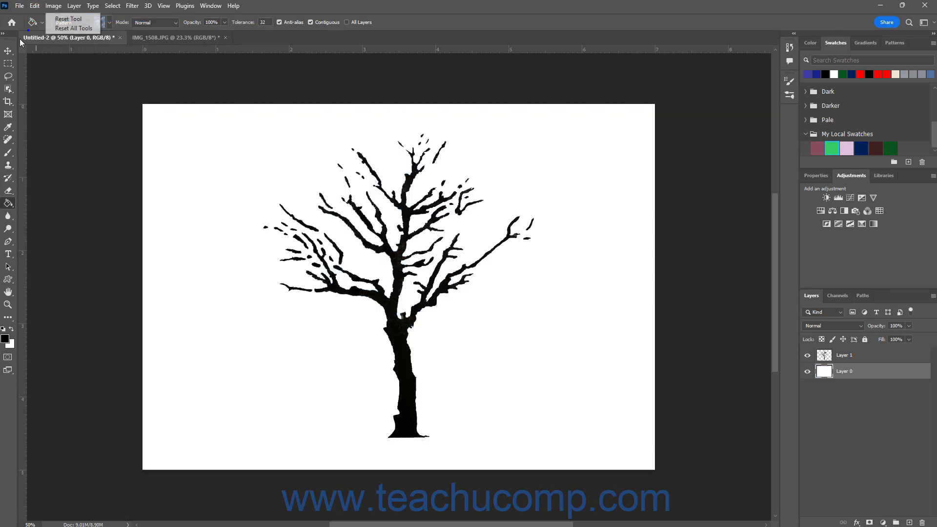
{"action": "left_click", "coordinate": [60, 19]}
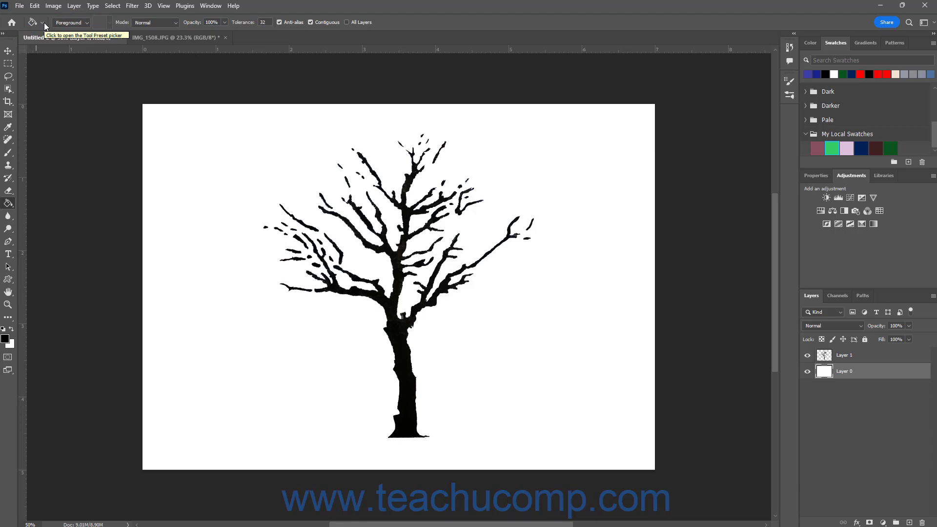
- Set the Paint Bucket's fill source to Pattern and choose the ungrouped black pattern with thin vertical lines
{"action": "left_click", "coordinate": [87, 22]}
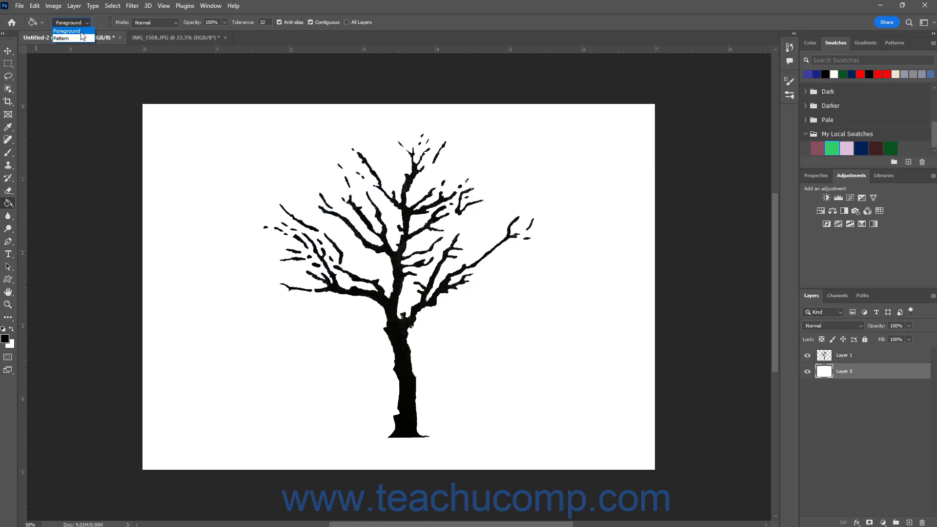
{"action": "left_click", "coordinate": [79, 32]}
{"action": "left_click", "coordinate": [87, 23]}
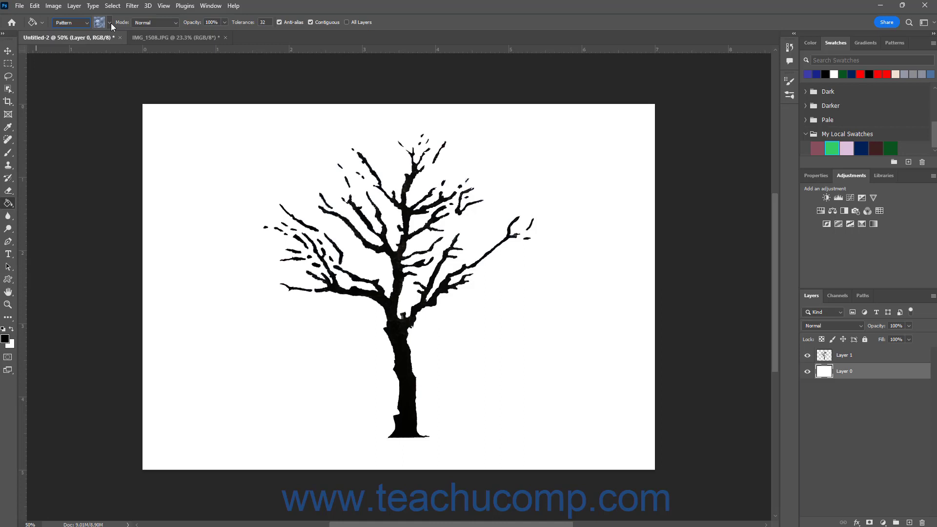
{"action": "left_click", "coordinate": [110, 23]}
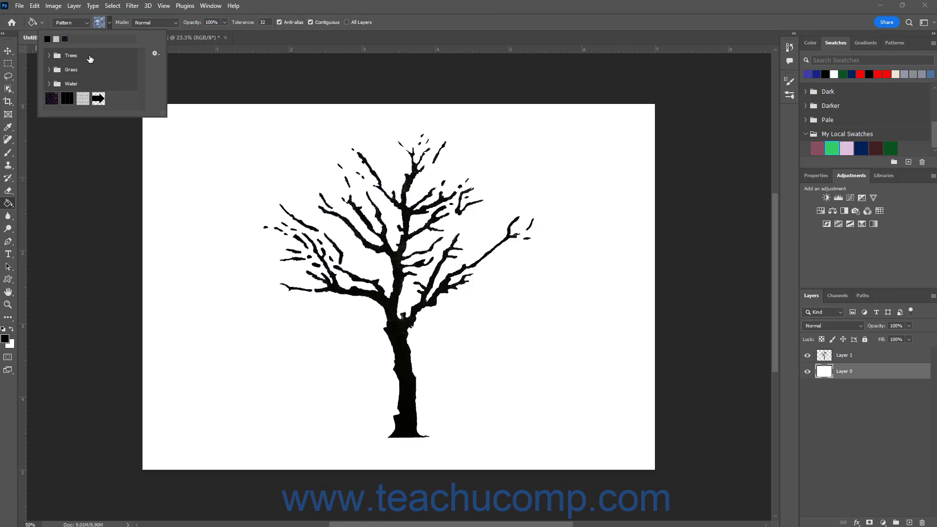
{"action": "left_click", "coordinate": [49, 56]}
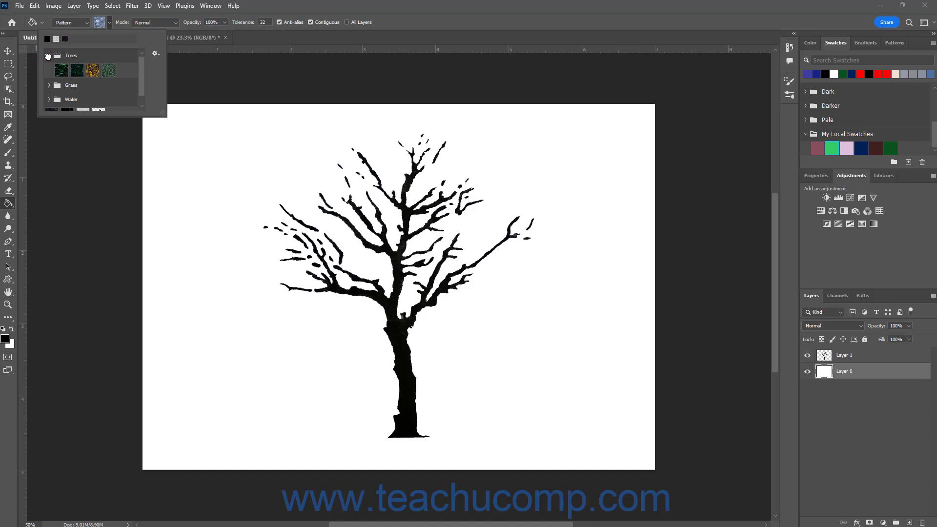
{"action": "left_click", "coordinate": [48, 56]}
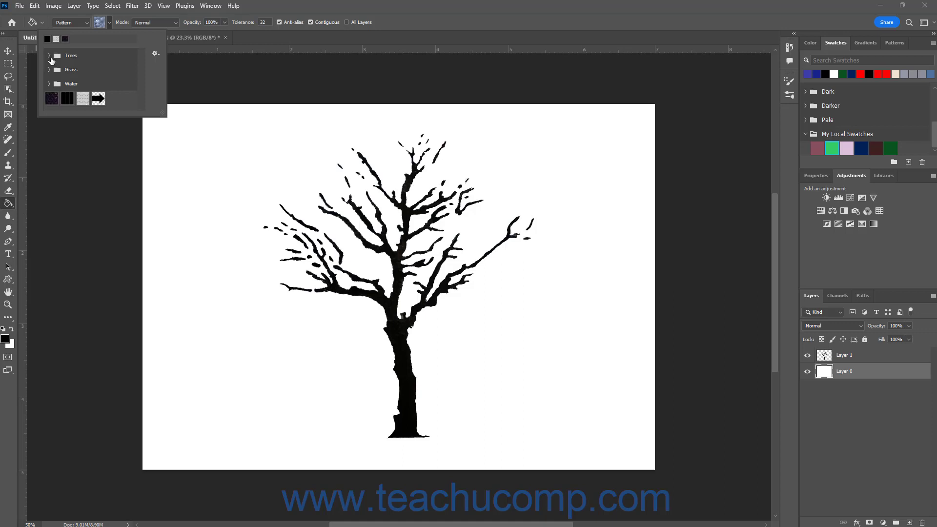
{"action": "double_click", "coordinate": [68, 101]}
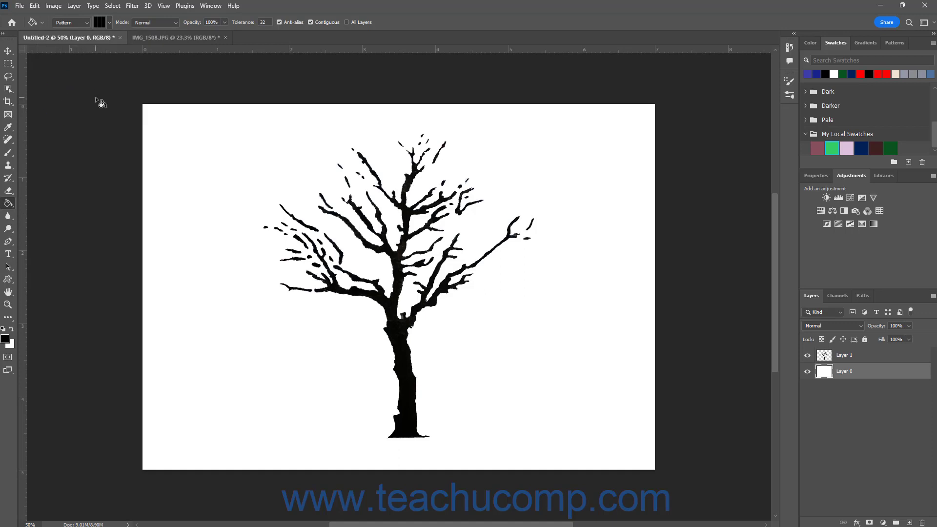
- Fill the white background around the tree with the chosen pattern in Multiply mode at 34% opacity
{"action": "left_click", "coordinate": [174, 22]}
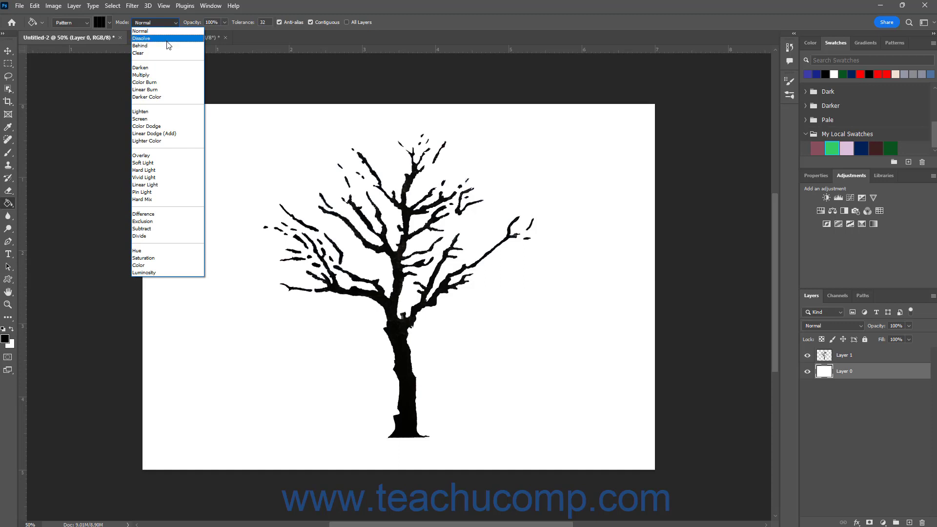
{"action": "left_click", "coordinate": [158, 74]}
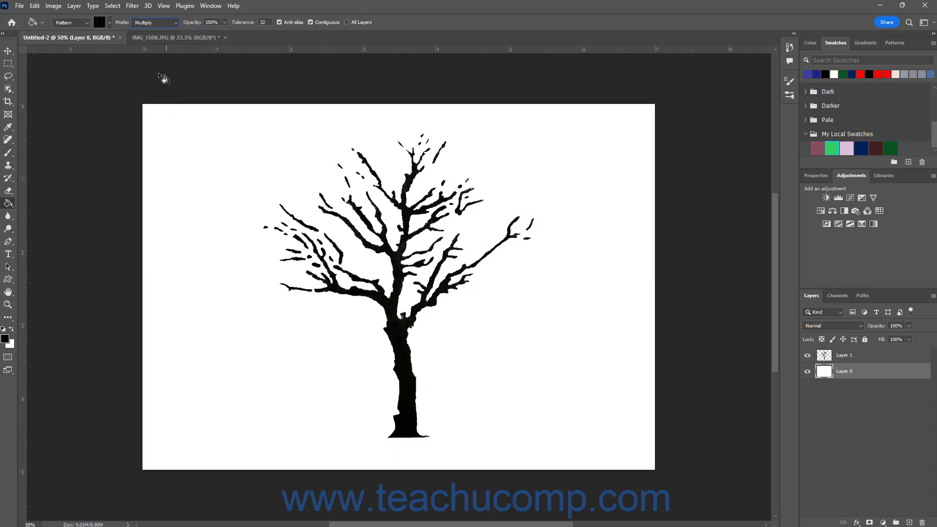
{"action": "left_click", "coordinate": [225, 22]}
{"action": "left_click", "coordinate": [223, 23]}
{"action": "left_click", "coordinate": [268, 22]}
{"action": "left_click", "coordinate": [261, 128]}
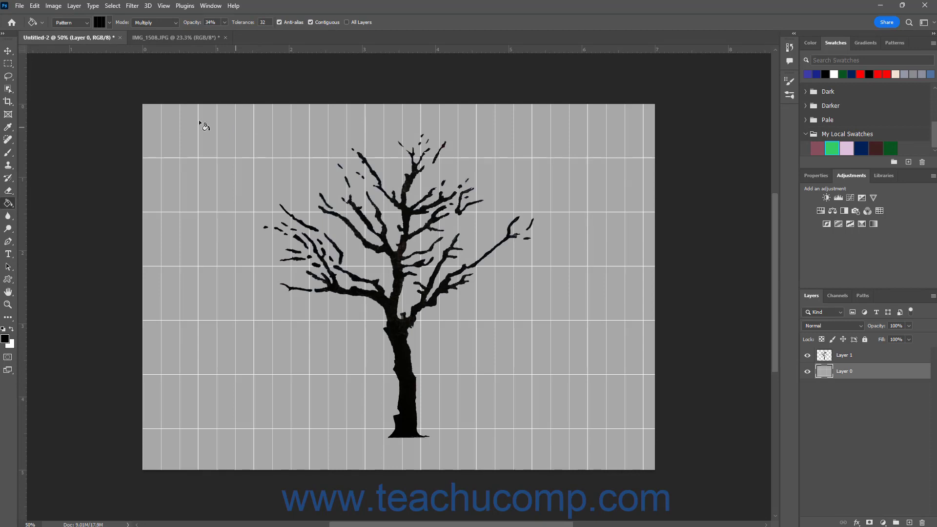
- Set the Paint Bucket's fill source to Foreground, its blending mode to Normal and its opacity to 100%
{"action": "left_click", "coordinate": [85, 31]}
{"action": "left_click", "coordinate": [172, 24]}
{"action": "left_click", "coordinate": [156, 28]}
{"action": "left_click", "coordinate": [224, 23]}
{"action": "left_click_drag", "start_coordinate": [224, 34], "coordinate": [267, 38]}
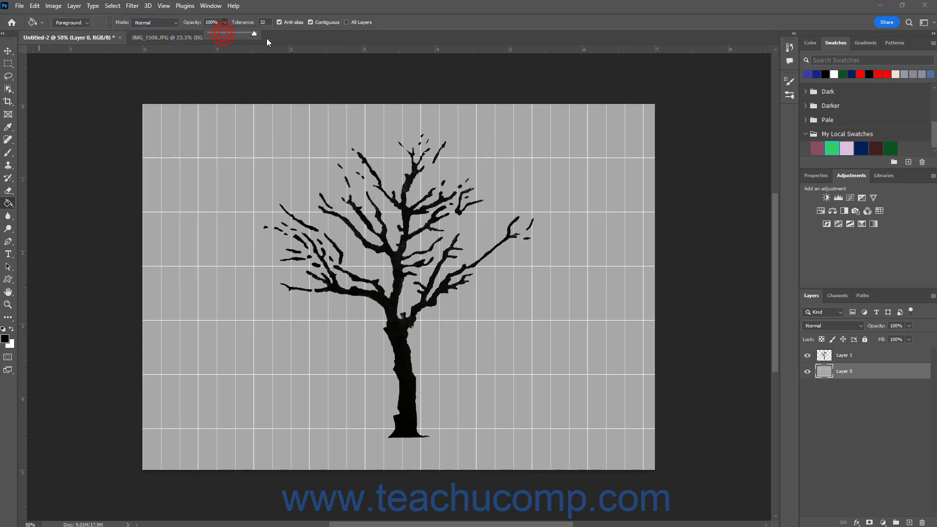
- Fill scattered individual grey cells of the background grid on both sides of the tree with the black foreground color
{"action": "left_click", "coordinate": [189, 132]}
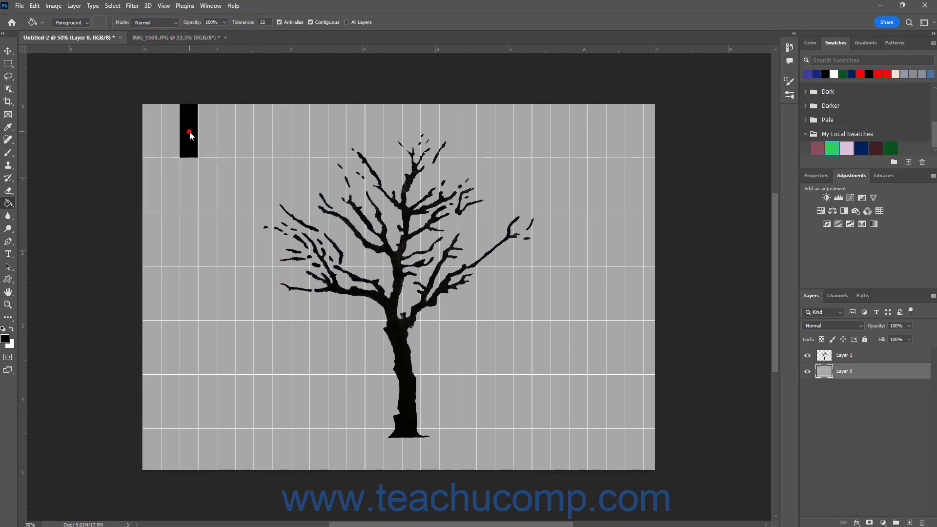
{"action": "left_click", "coordinate": [230, 238]}
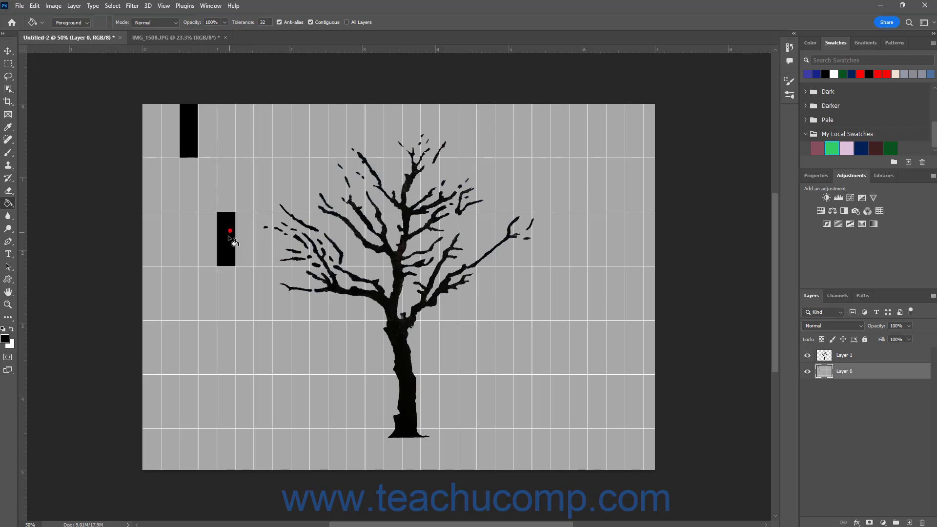
{"action": "left_click", "coordinate": [170, 350]}
{"action": "left_click", "coordinate": [284, 364]}
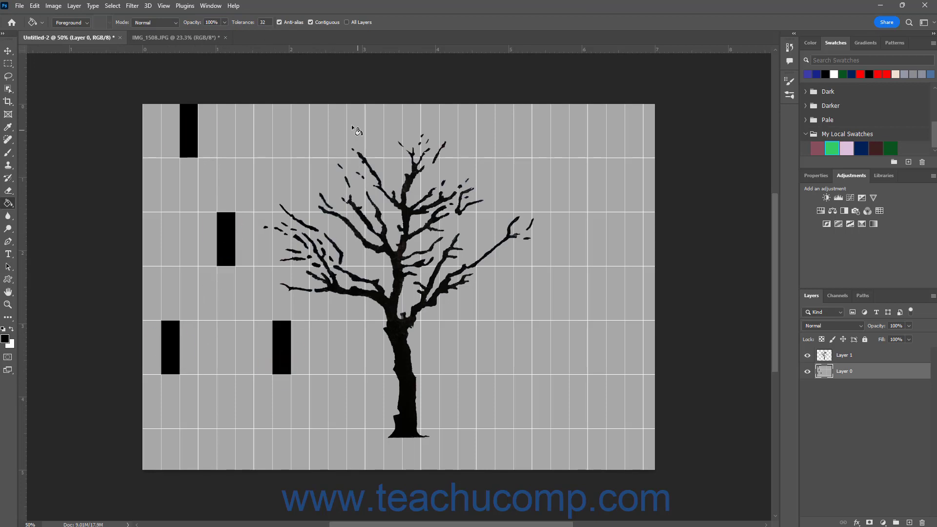
{"action": "left_click", "coordinate": [318, 126]}
{"action": "left_click", "coordinate": [244, 445]}
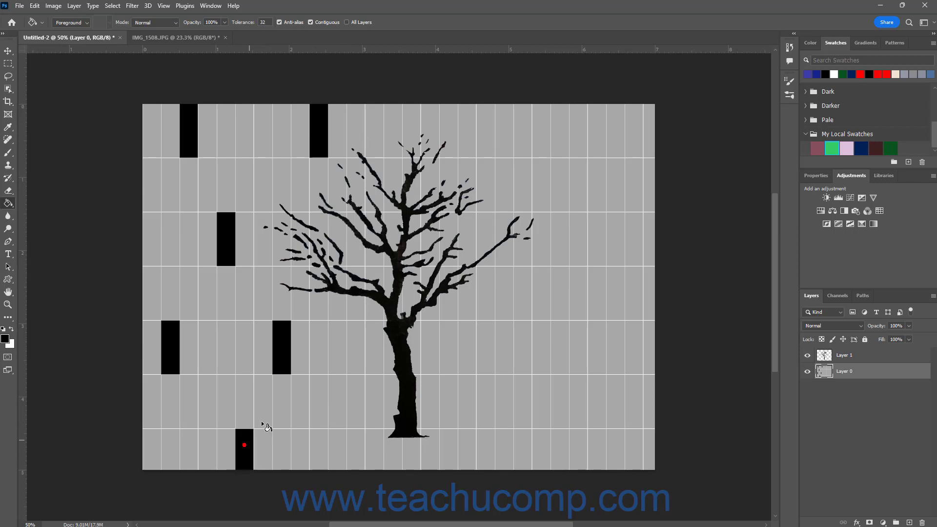
{"action": "left_click", "coordinate": [359, 407]}
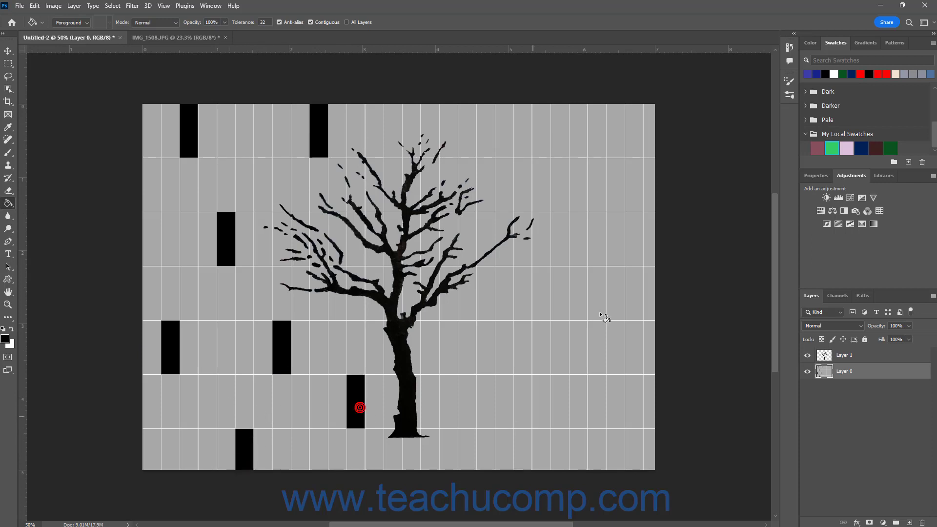
{"action": "left_click", "coordinate": [446, 127]}
{"action": "left_click", "coordinate": [469, 355]}
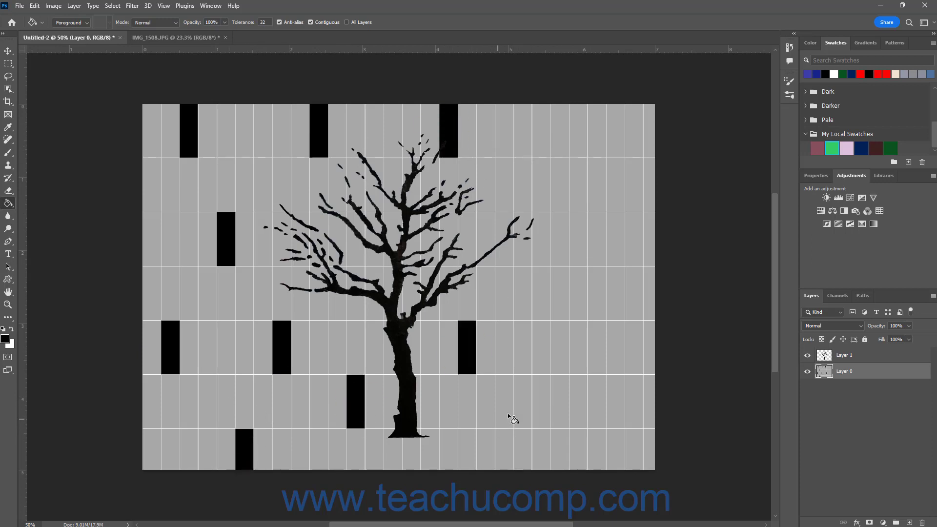
{"action": "left_click", "coordinate": [509, 413]}
{"action": "left_click", "coordinate": [567, 237]}
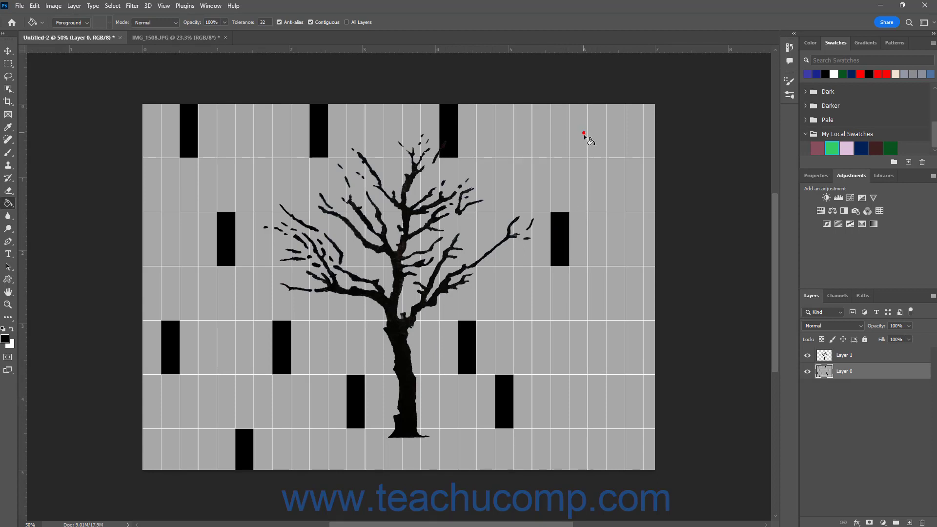
{"action": "left_click", "coordinate": [585, 135]}
{"action": "left_click", "coordinate": [637, 249]}
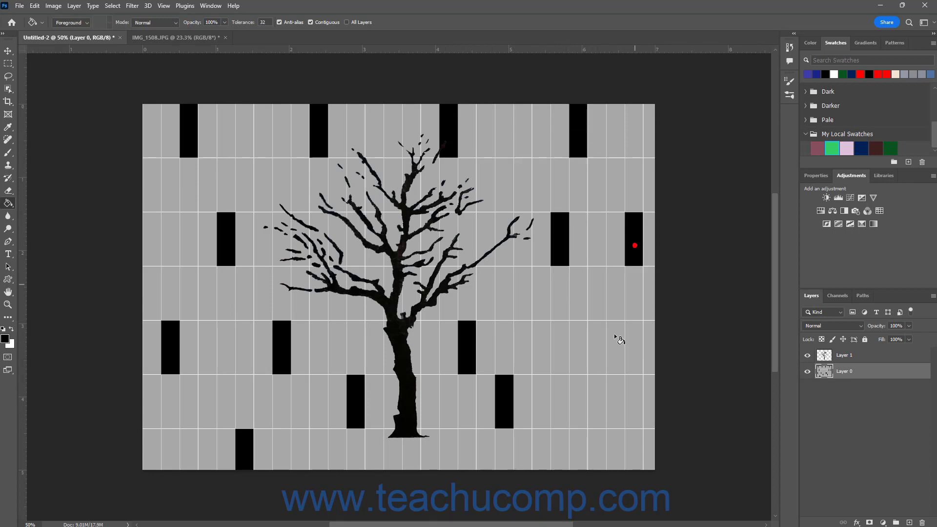
{"action": "left_click", "coordinate": [579, 338]}
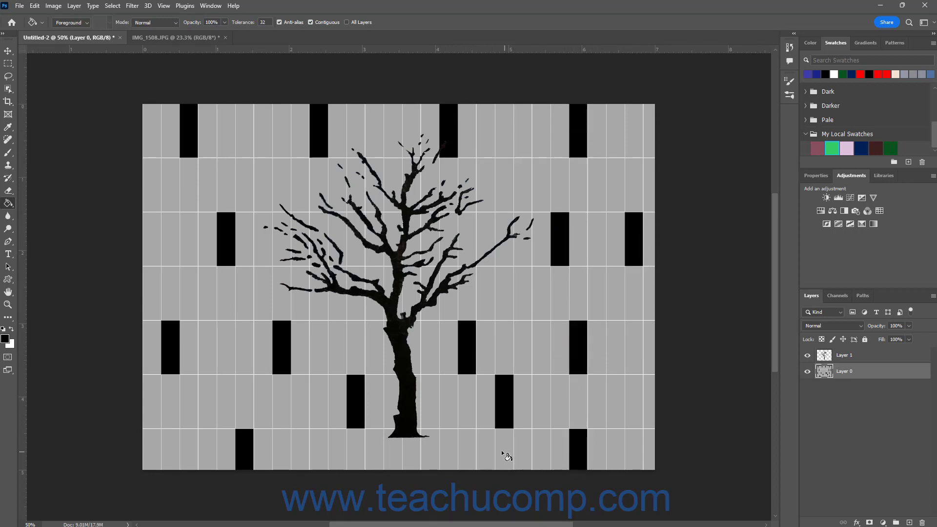